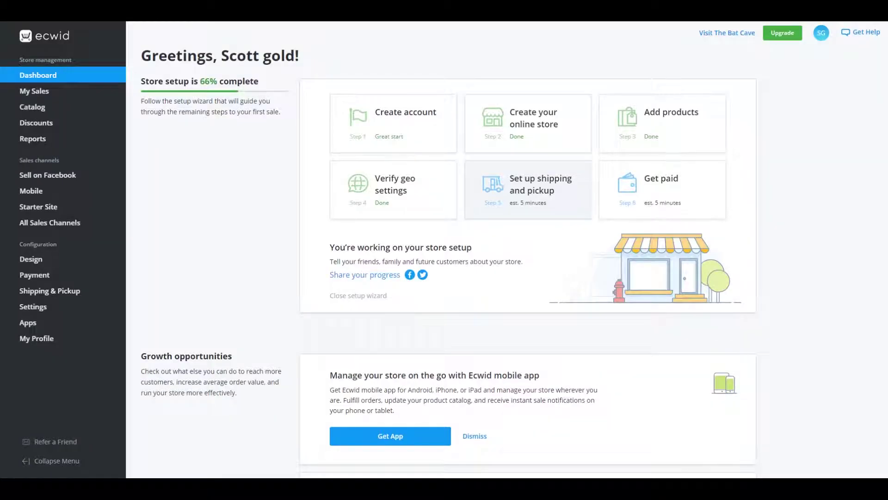
Choose shipping for physical goods with custom flat rates in the store setup, and start a new shipping method.
click(518, 192)
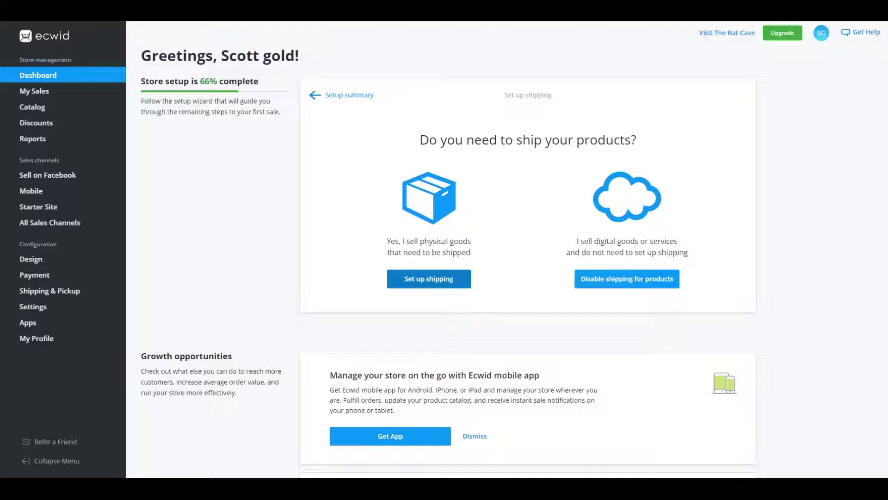
click(429, 278)
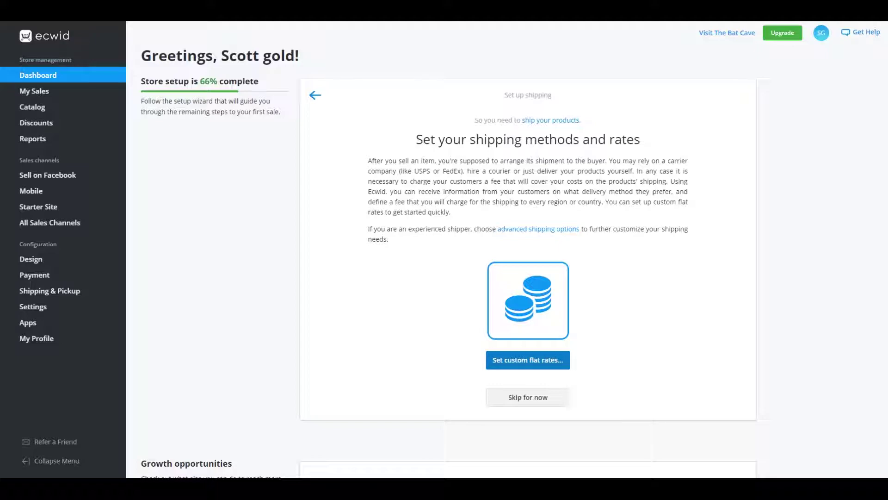
click(528, 359)
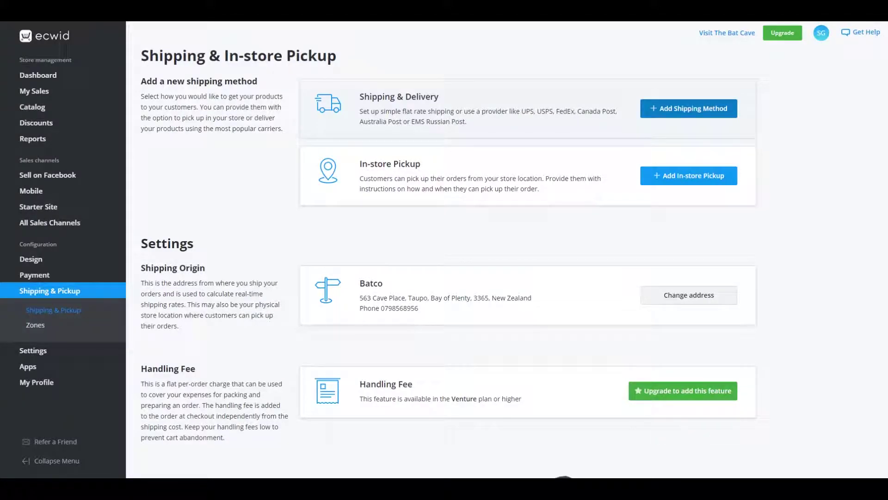
click(689, 109)
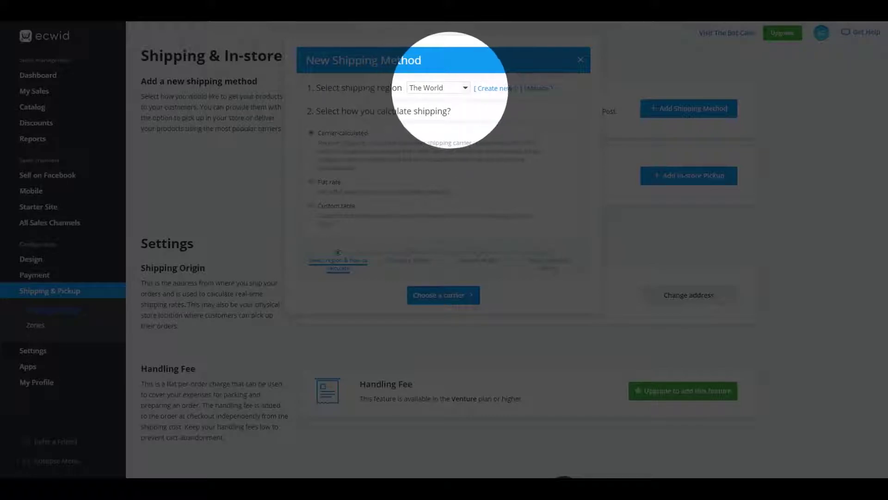
Create a new shipping region by adding a destination zone named New Zealand 2.
click(463, 87)
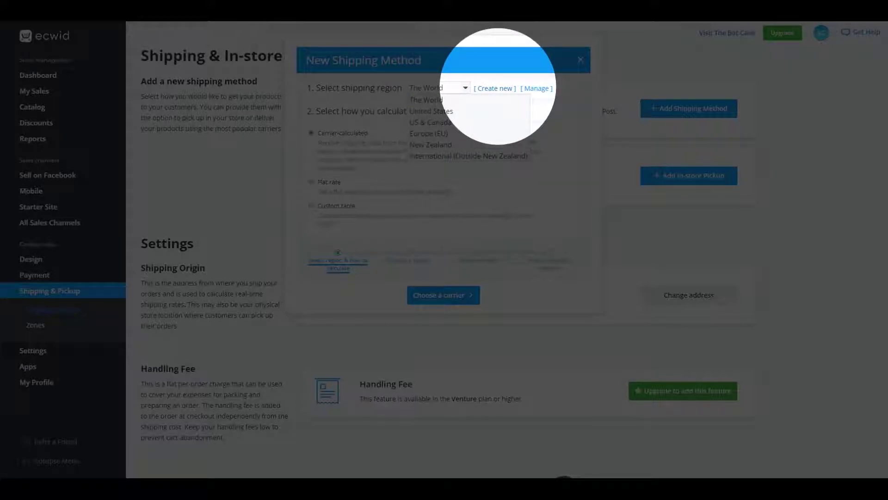
click(496, 88)
click(494, 88)
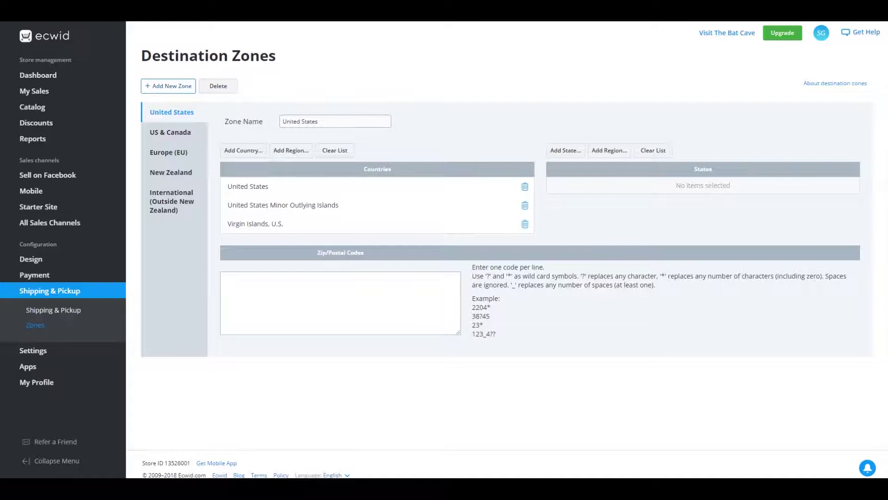
click(168, 86)
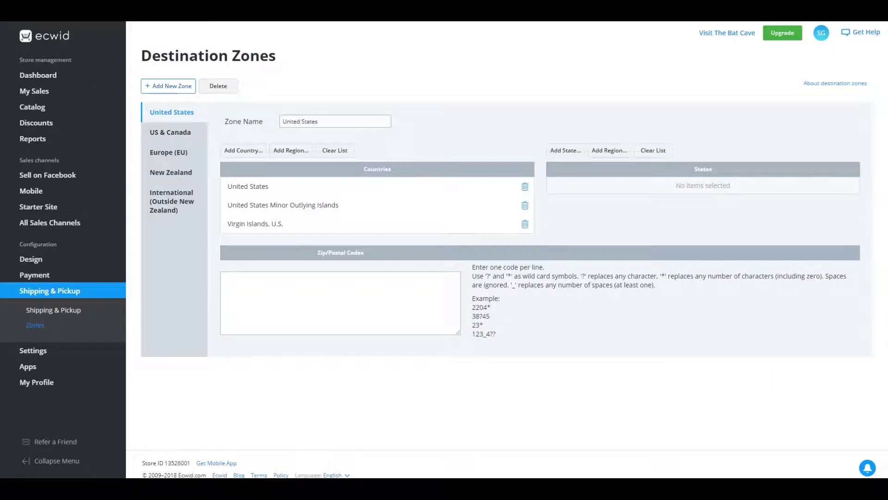
click(169, 86)
triple_click(298, 121)
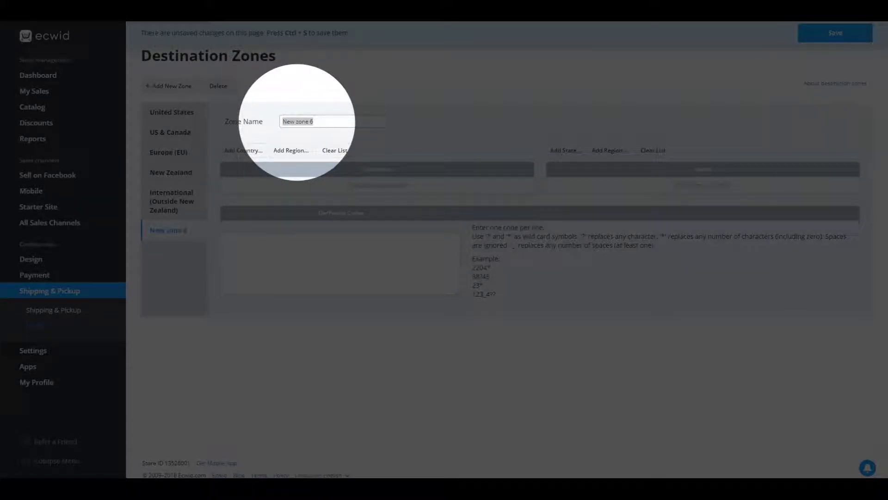
click(297, 122)
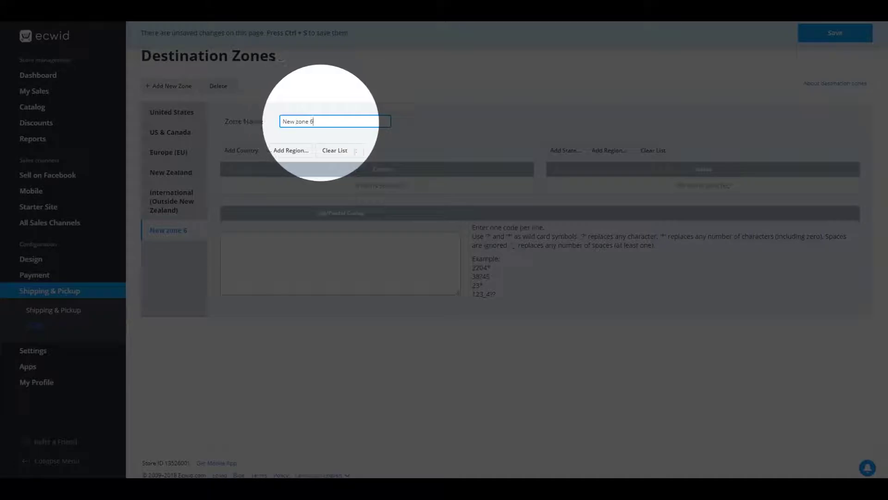
drag(321, 122, 229, 118)
text(New)
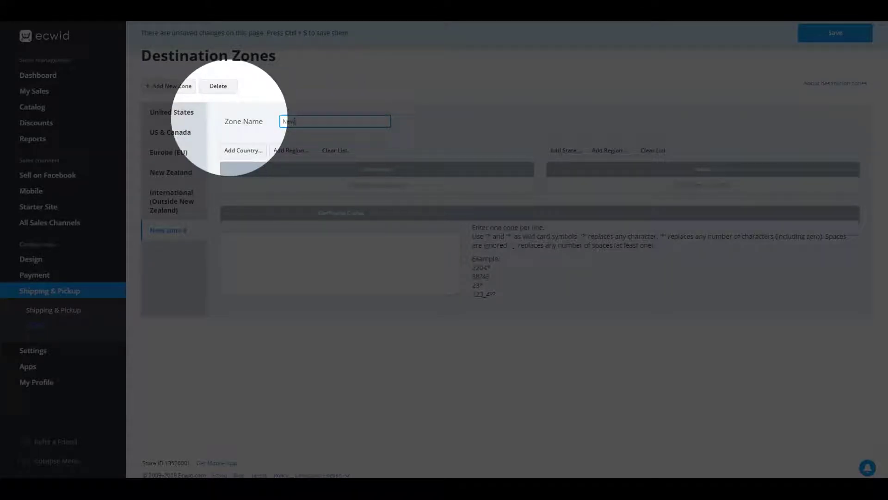
text( Zealand)
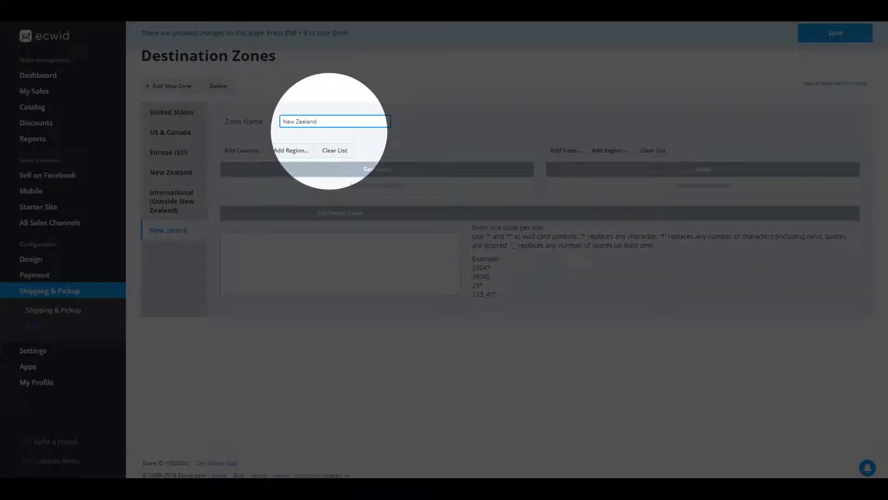
text( 2)
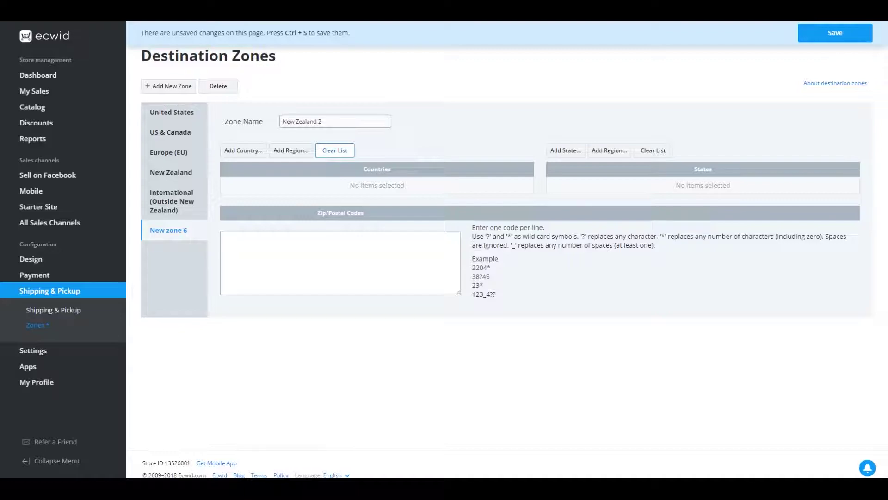
Add New Zealand to the new zone's countries and save the zone.
click(244, 151)
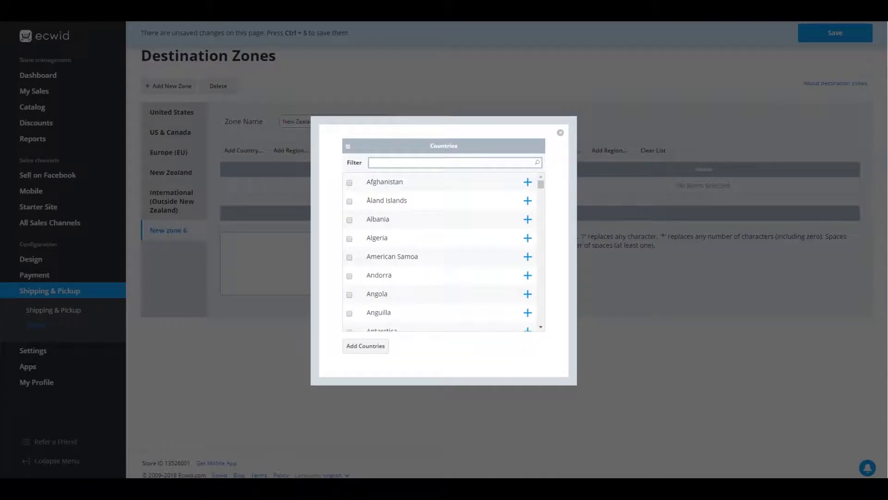
text(New Zealdn)
key(BackSpace)
key(BackSpace)
text(nd)
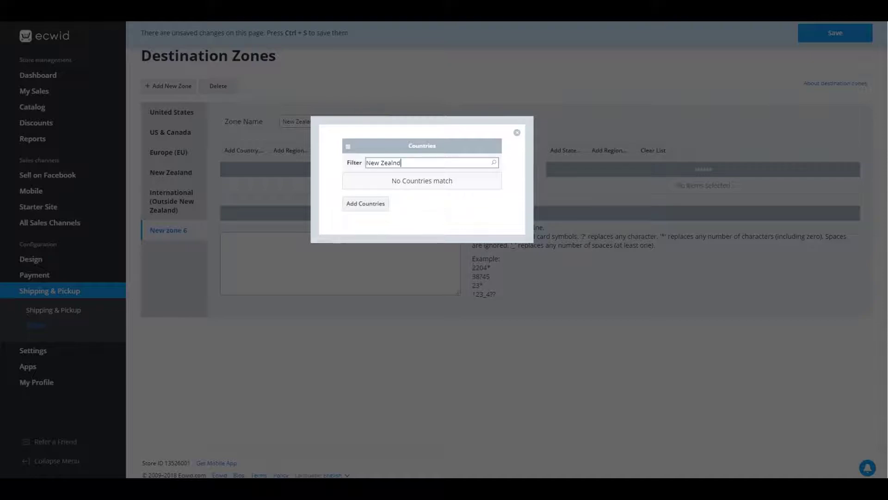
key(BackSpace)
key(BackSpace)
text(and)
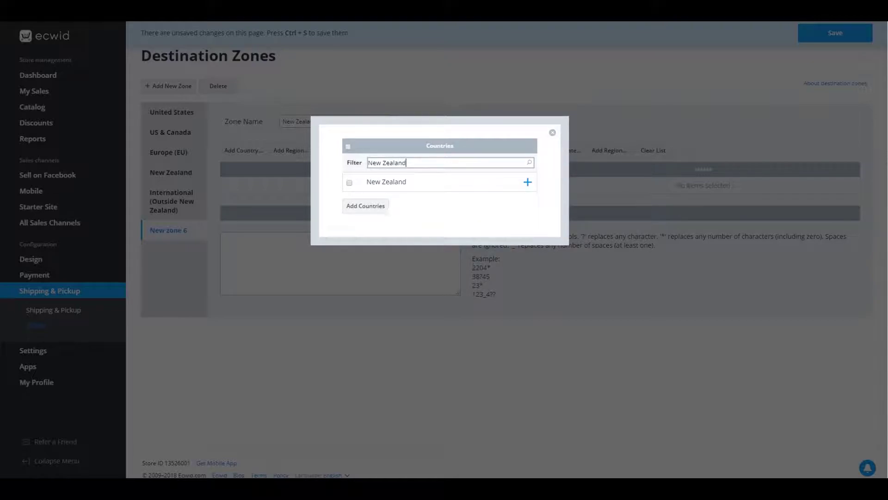
click(349, 182)
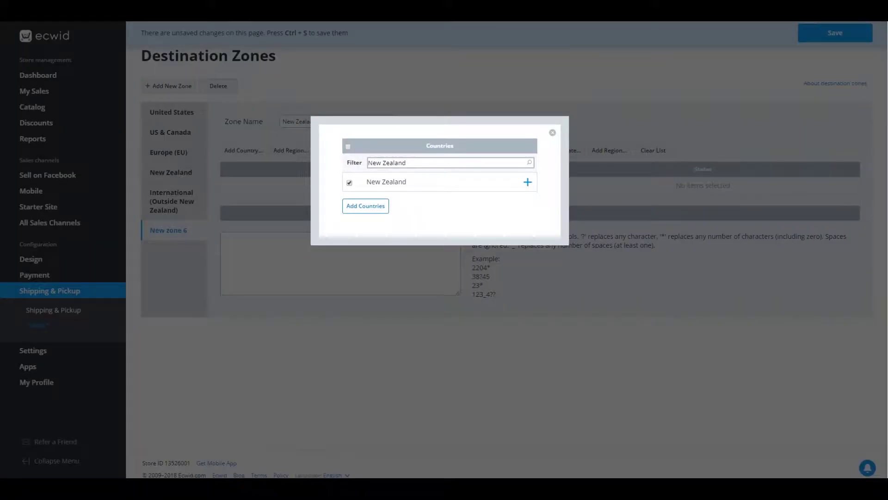
click(366, 206)
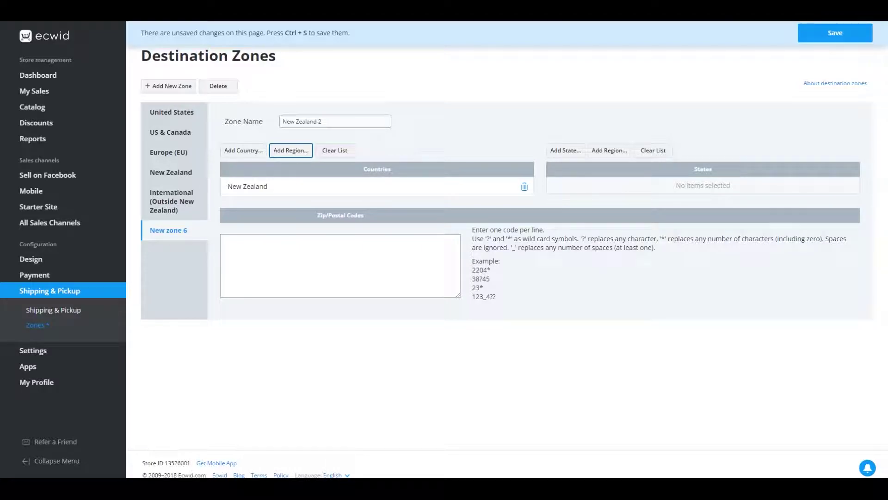
click(835, 33)
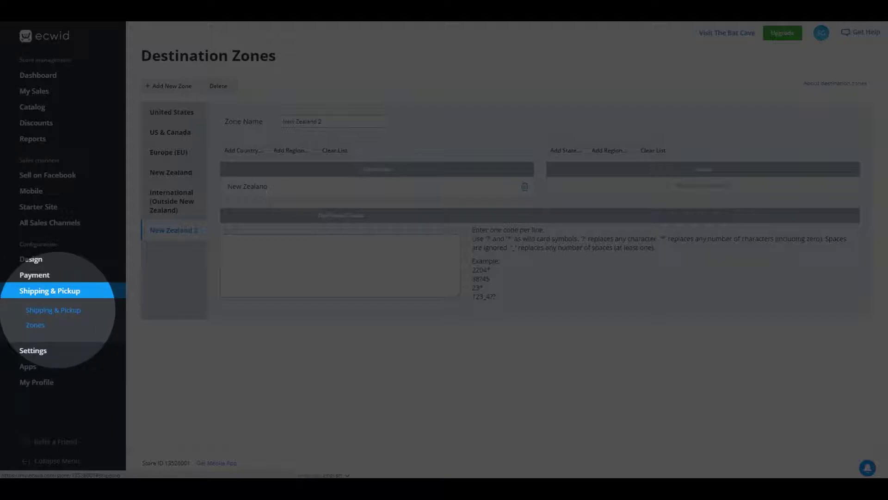
Start a new shipping method for the New Zealand 2 region, with shipping calculated by a custom table.
click(56, 309)
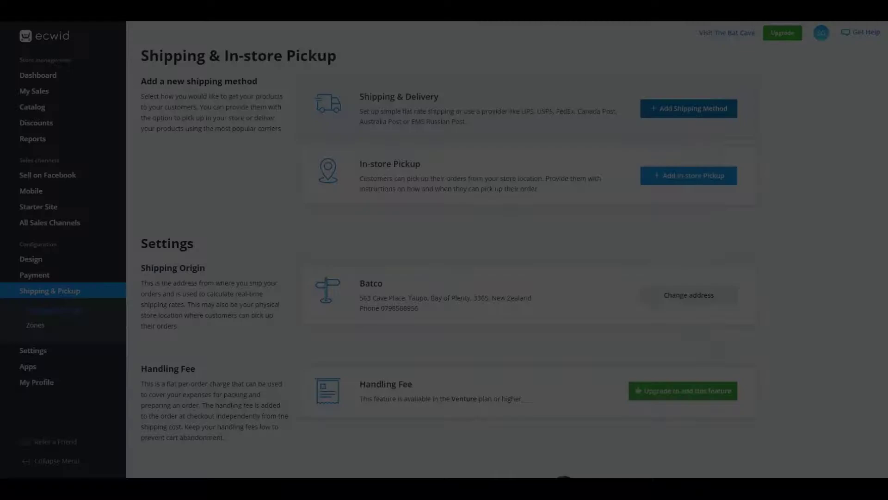
click(689, 108)
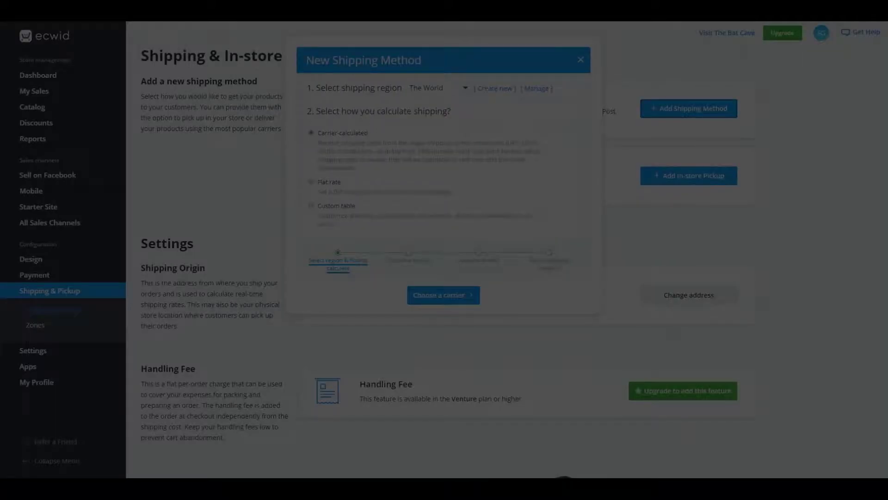
click(464, 87)
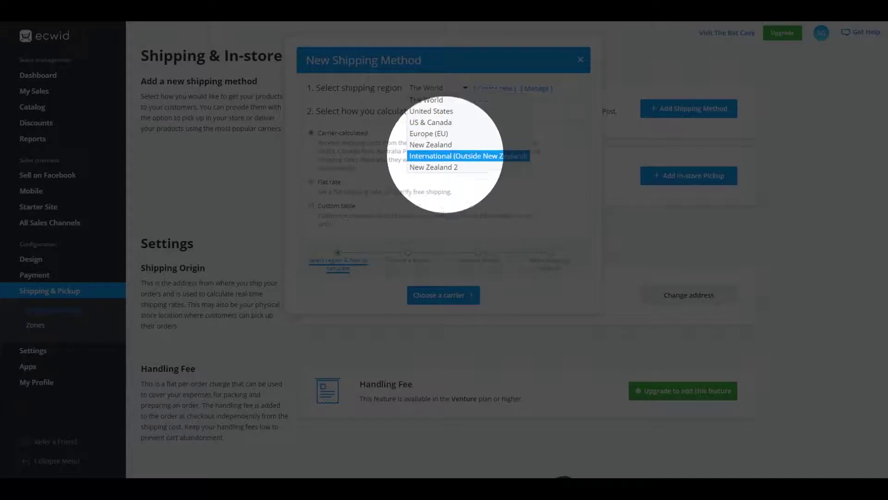
click(440, 167)
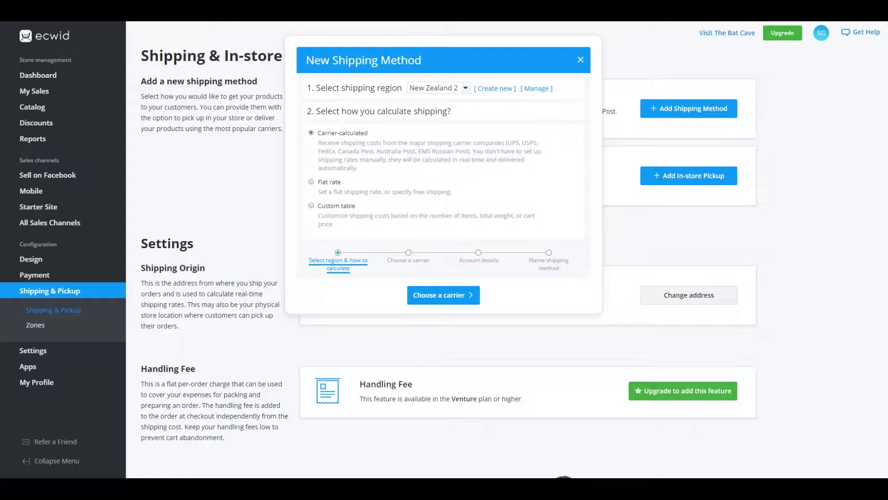
click(311, 205)
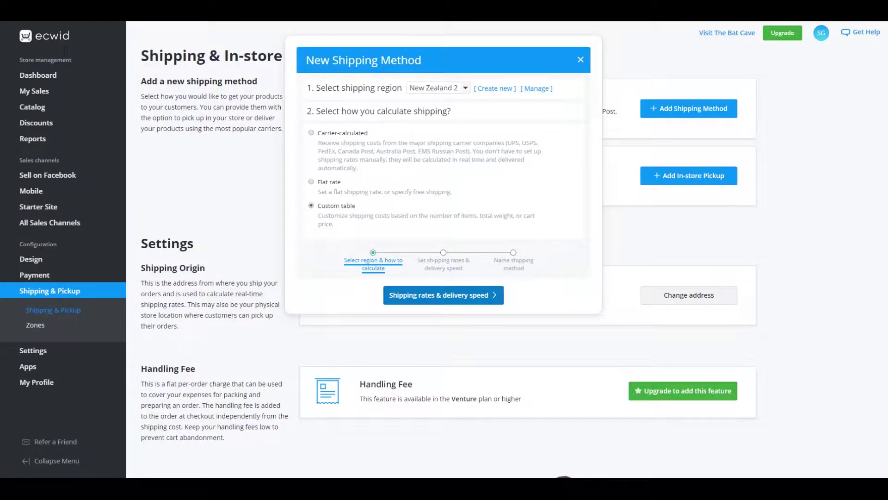
click(443, 295)
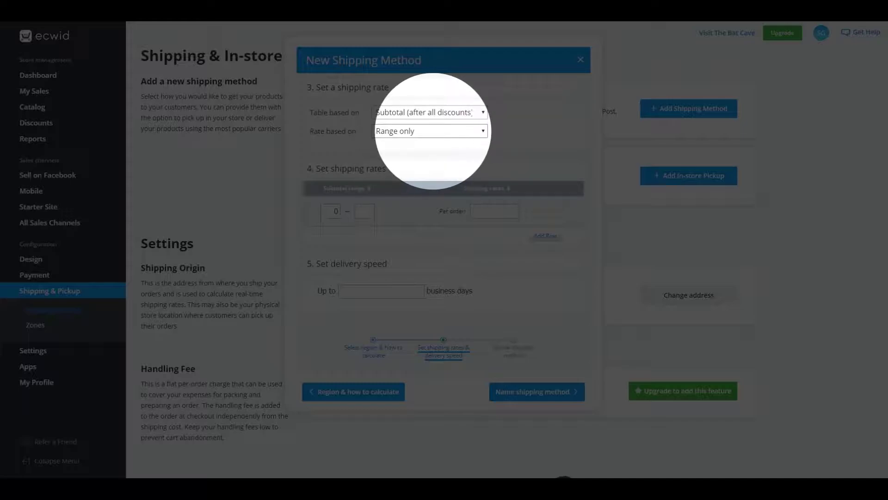
Base the rate on range only and charge $5 per order for subtotals from $0 to $10.
click(431, 131)
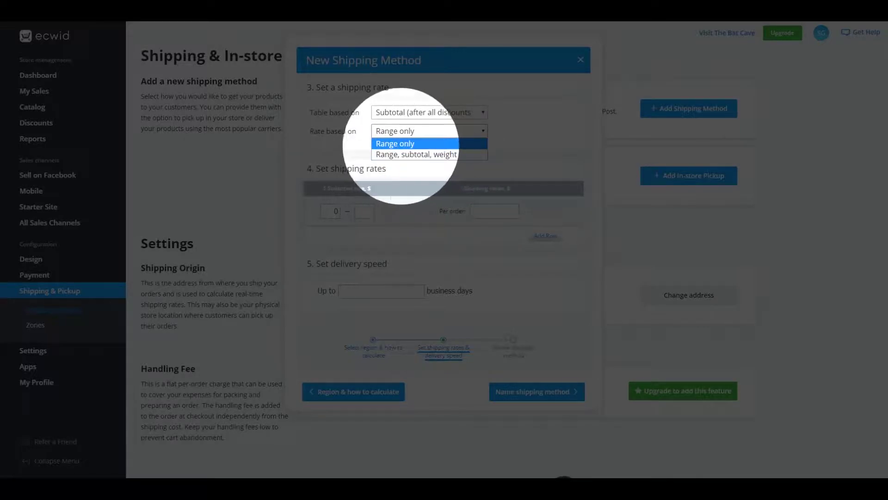
click(412, 143)
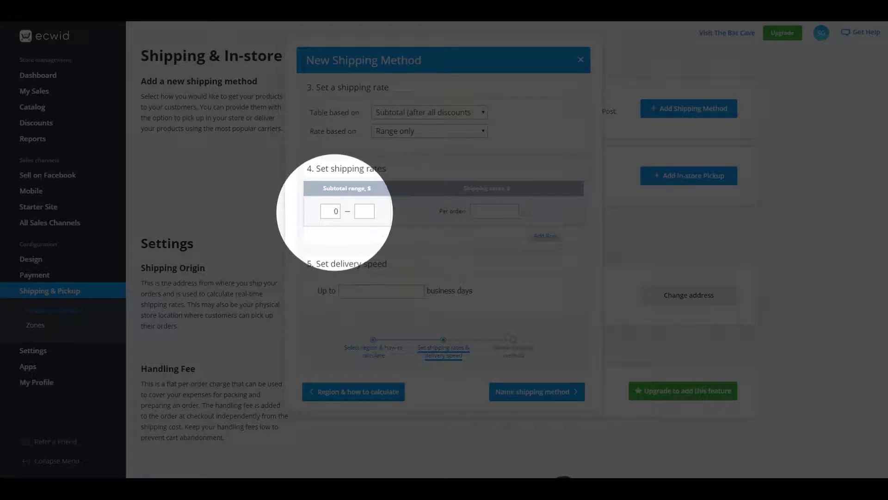
text(10)
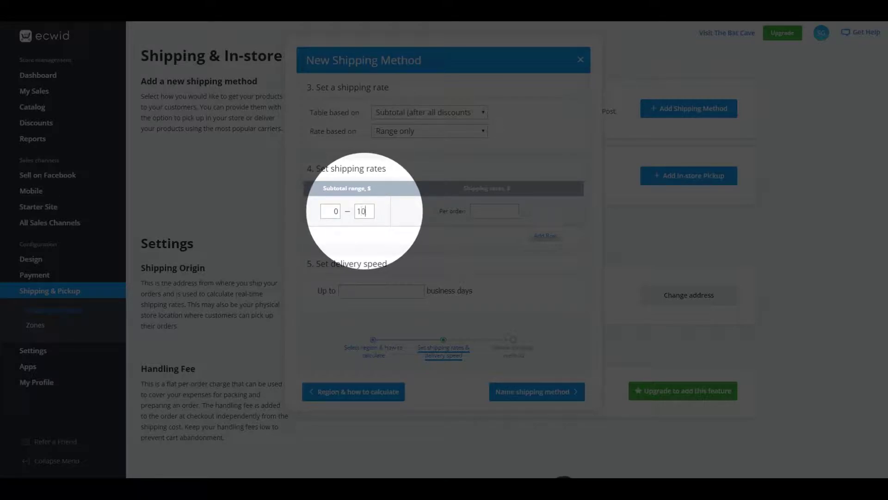
key(Tab)
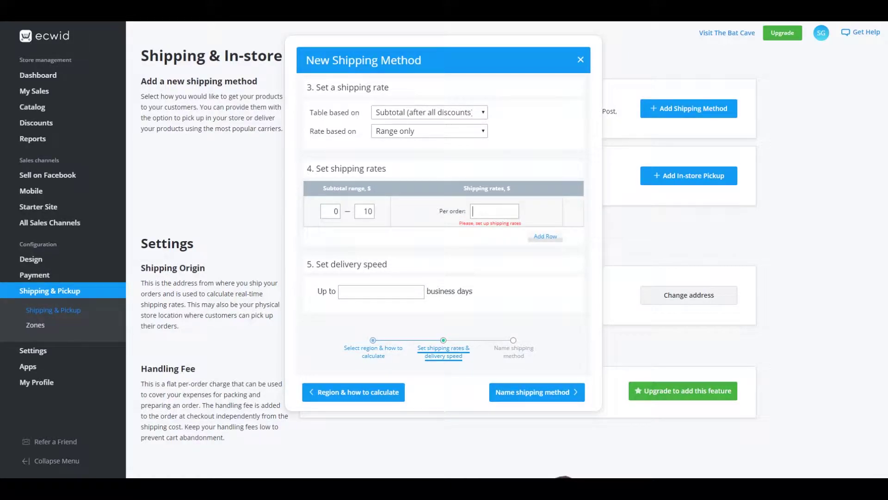
text(5)
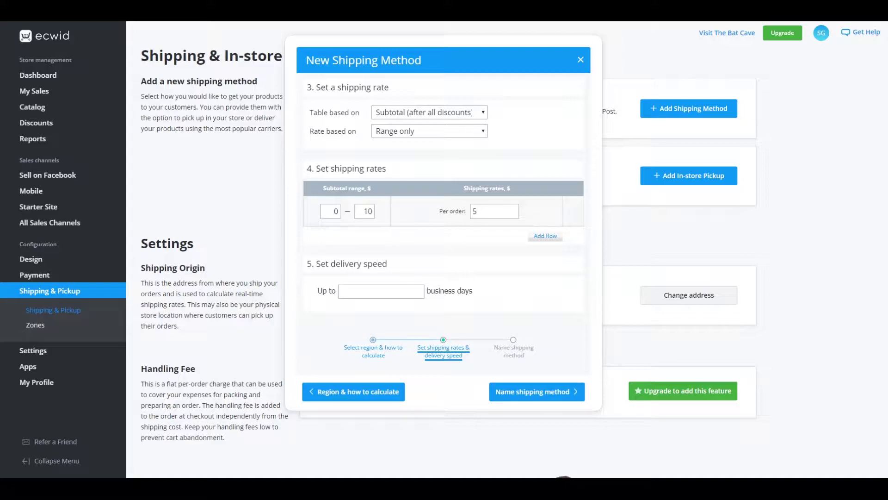
key(Tab)
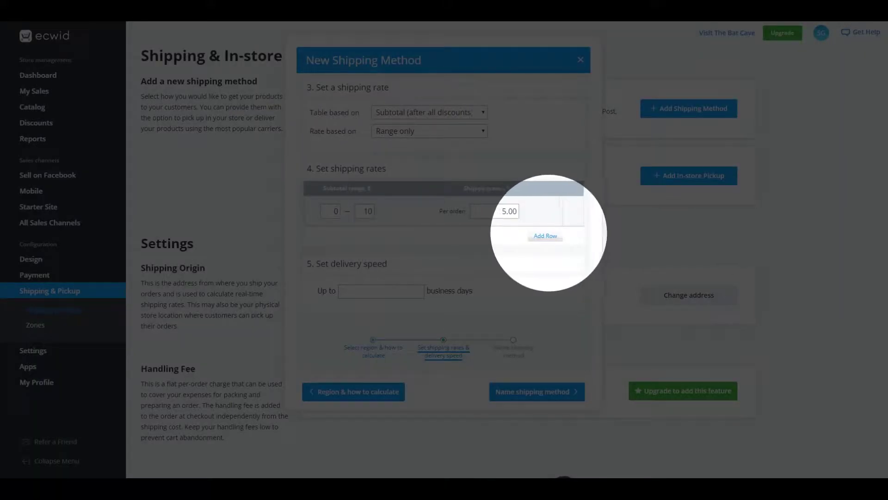
Add a second shipping rate row charging $10 per order for subtotals up to $20.
click(545, 236)
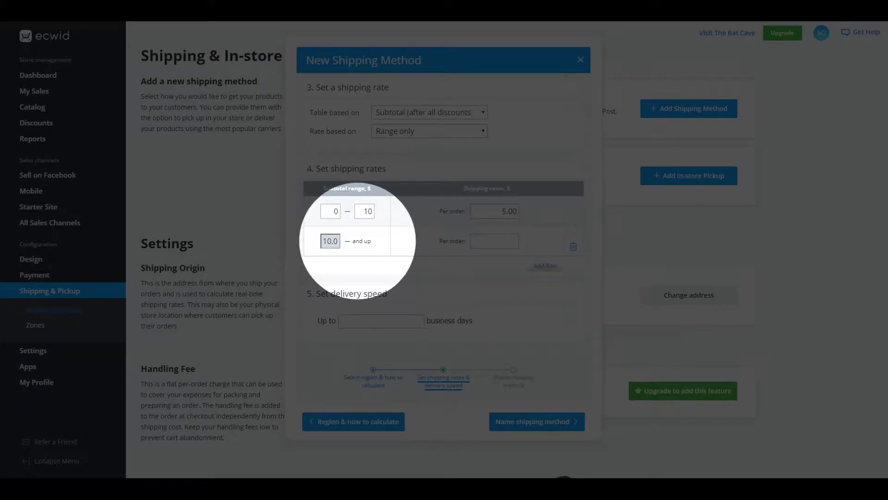
click(359, 241)
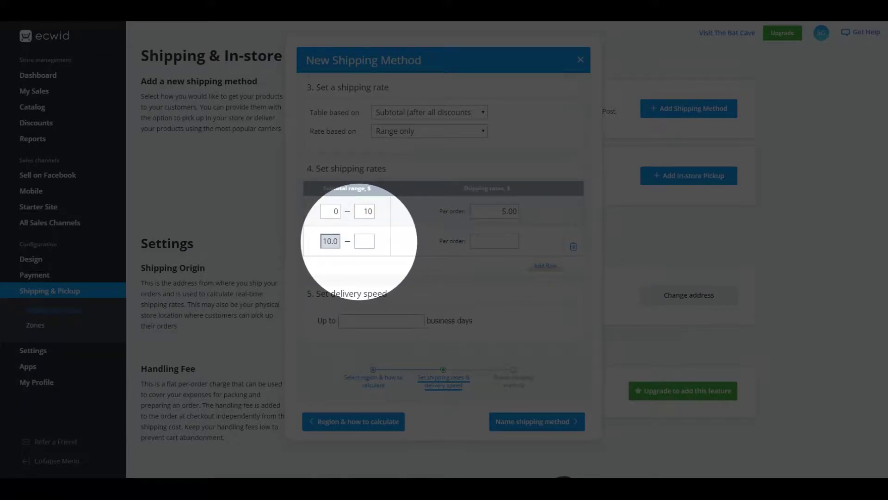
text(20)
click(486, 241)
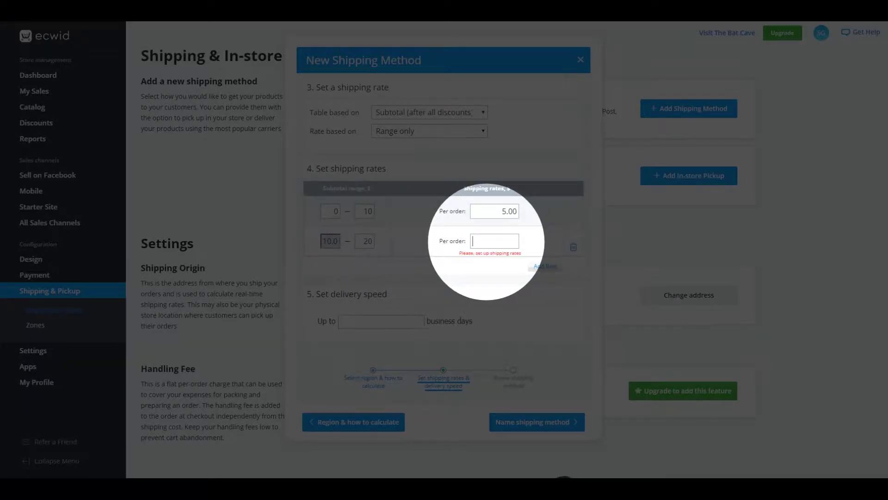
text(10)
click(460, 262)
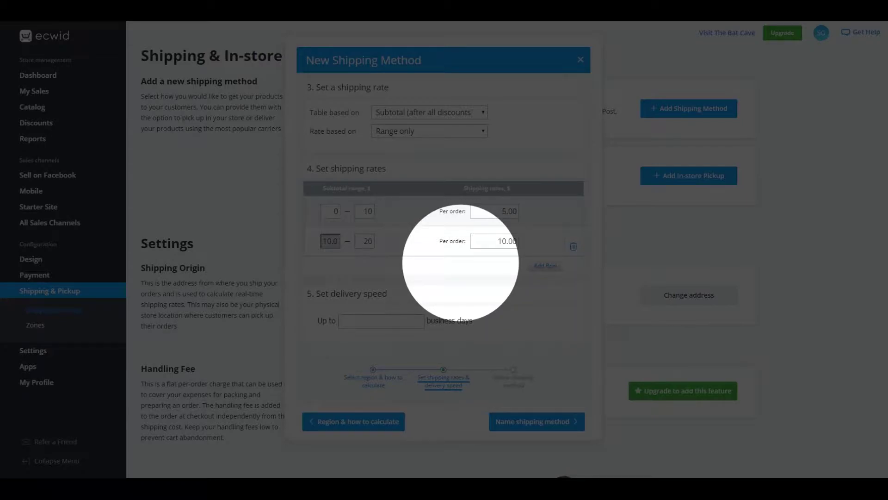
Add a third shipping rate row charging $20 per order for subtotals up to $30.
click(544, 263)
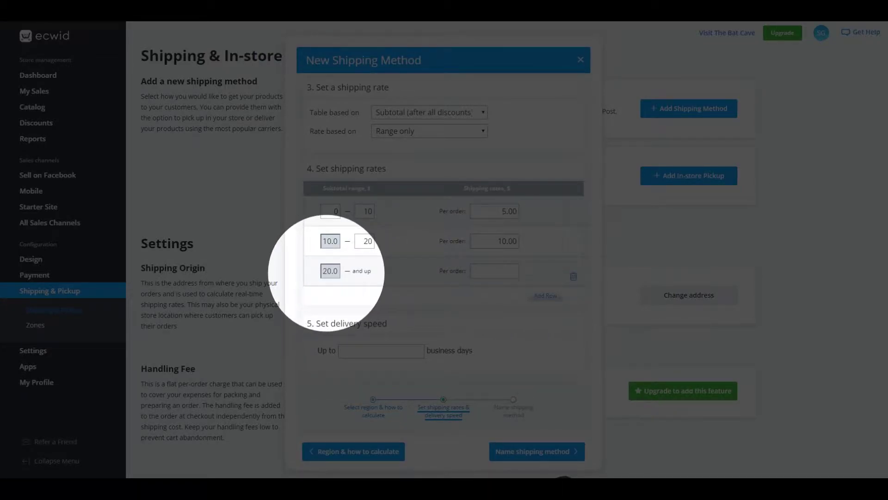
click(361, 272)
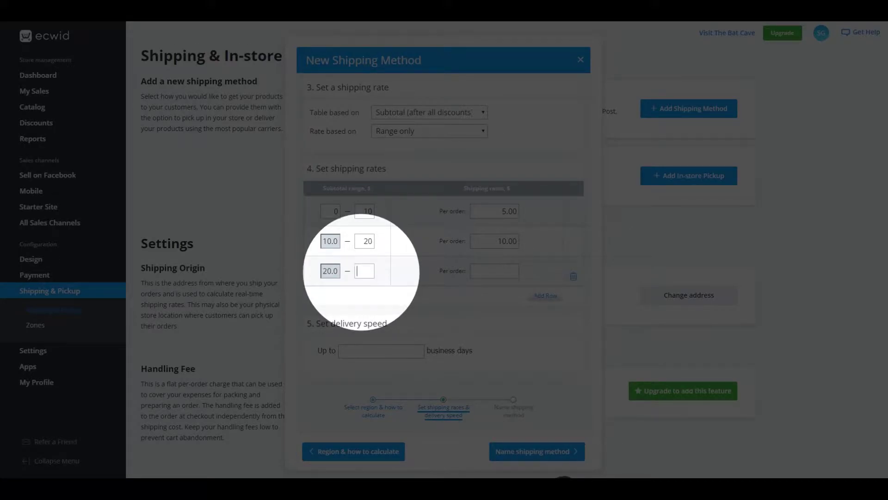
text(30)
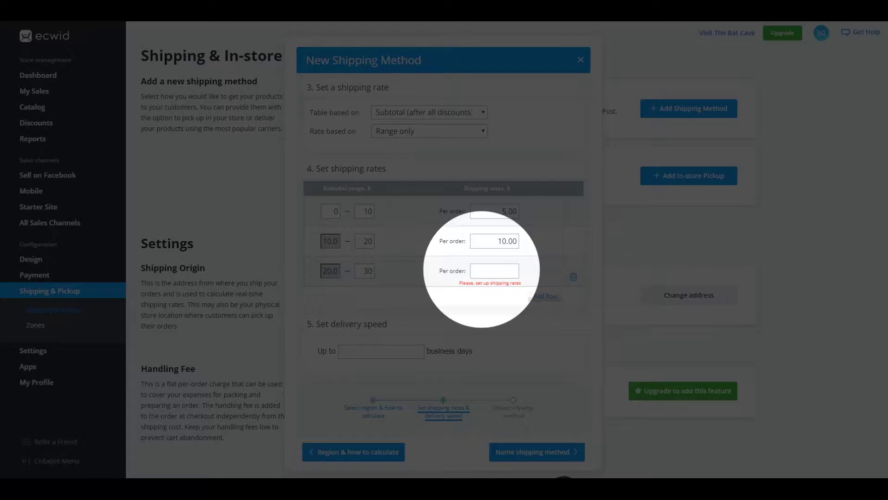
click(485, 272)
text(20)
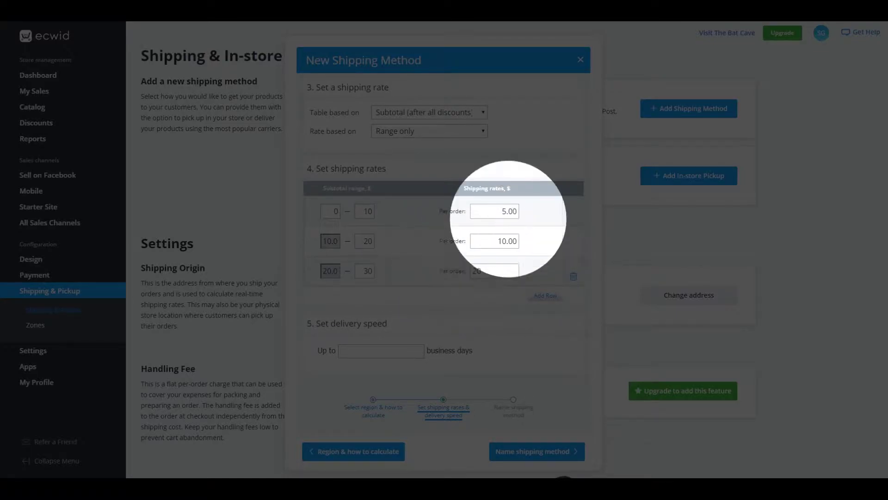
click(408, 268)
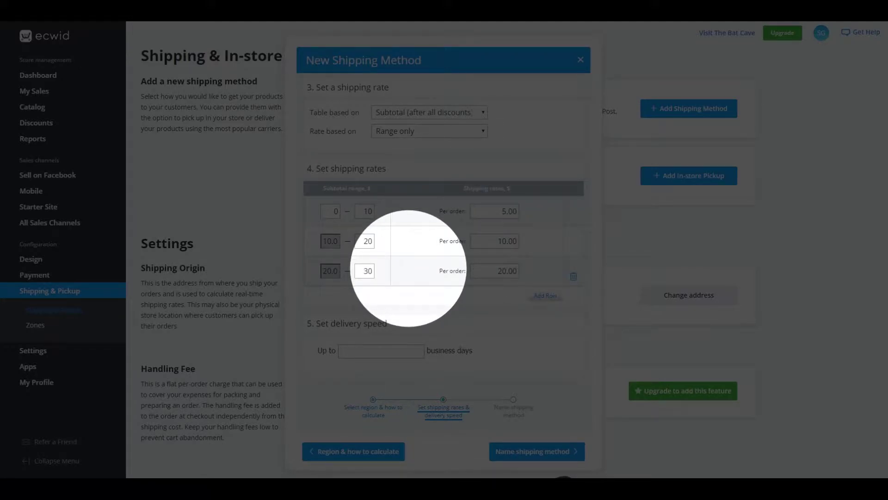
Add a fourth shipping rate row charging $50 per order for subtotals of $30 and up.
click(544, 296)
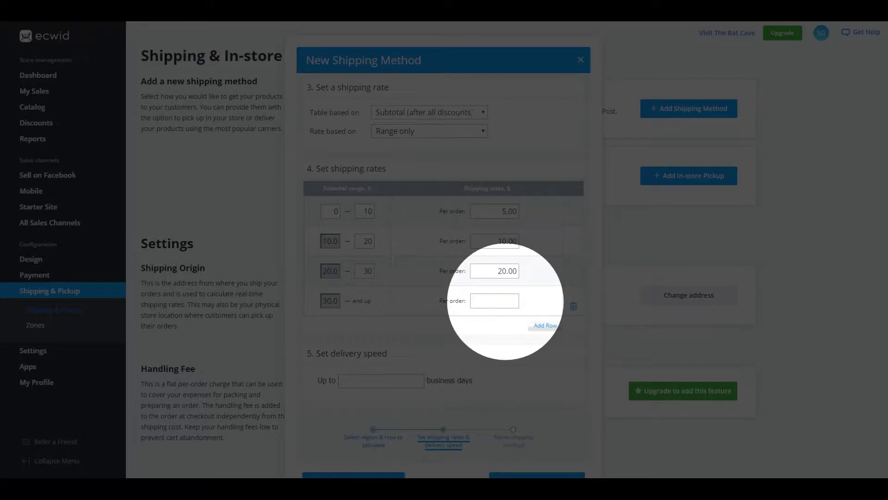
text(50)
key(Tab)
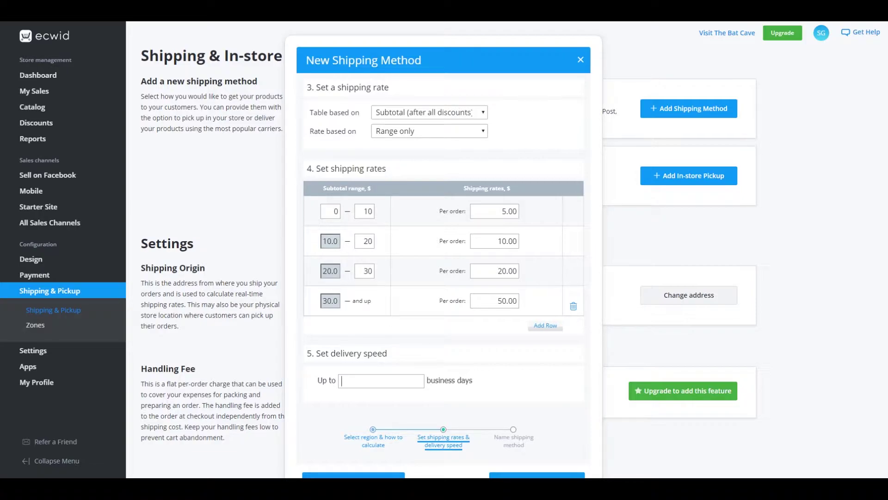
Set the delivery speed to up to 7 business days and save the shipping method under the name All of NZ.
text(7)
scroll(443, 250, down, 2)
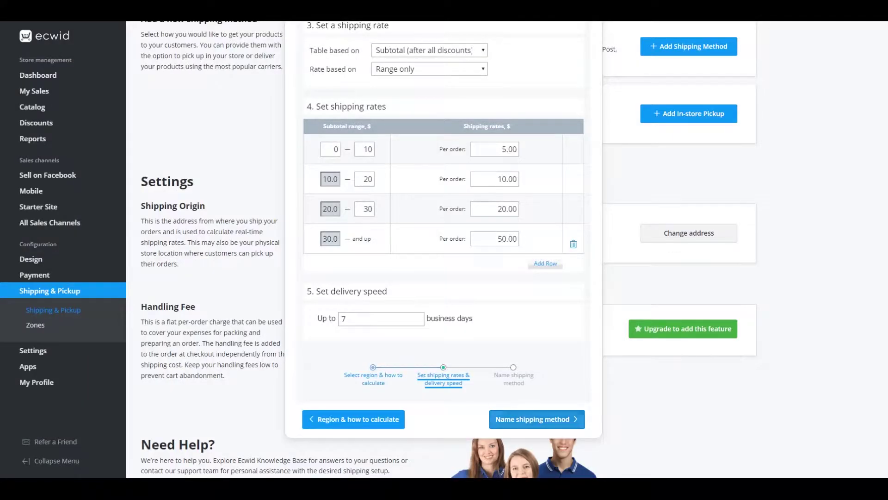
click(536, 419)
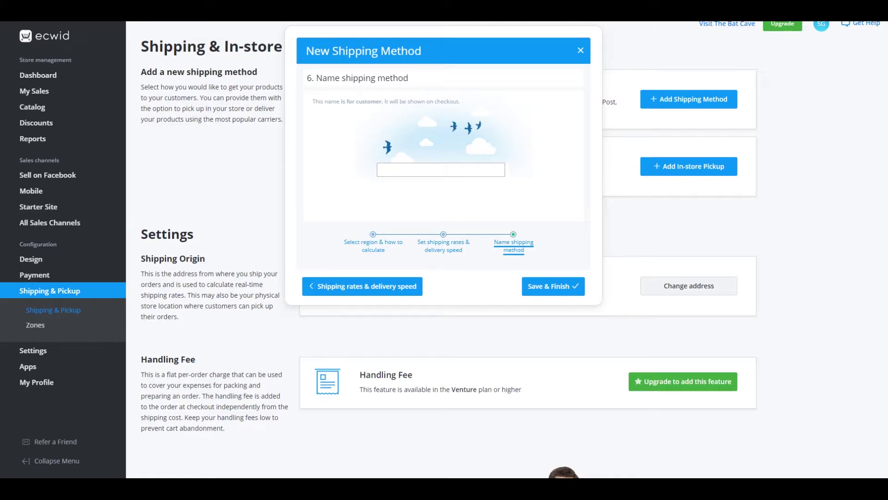
text(All of NZ)
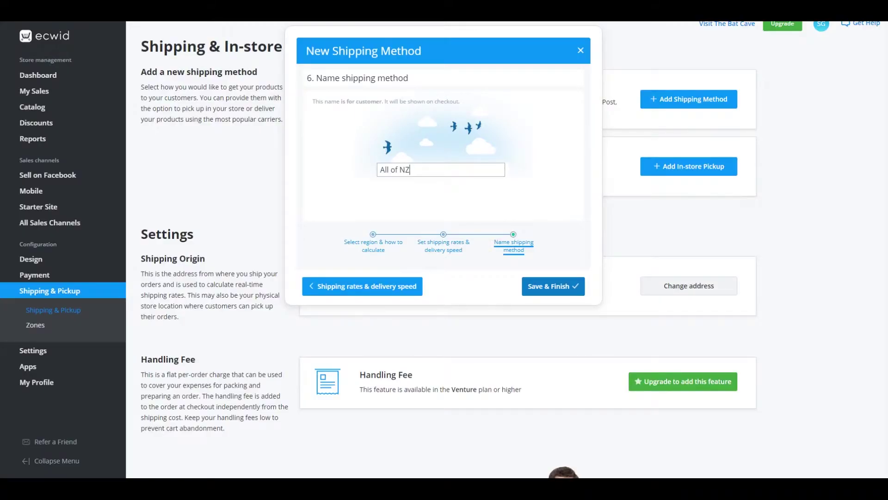
click(553, 286)
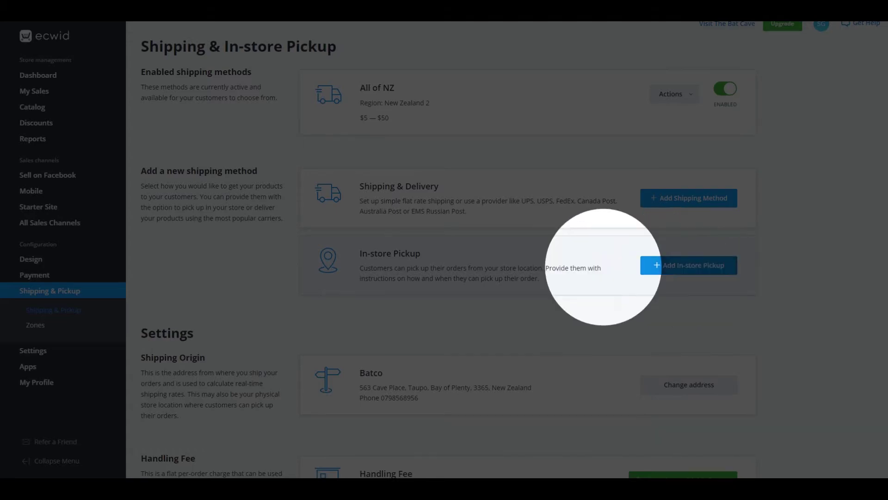
scroll(508, 263, down, 3)
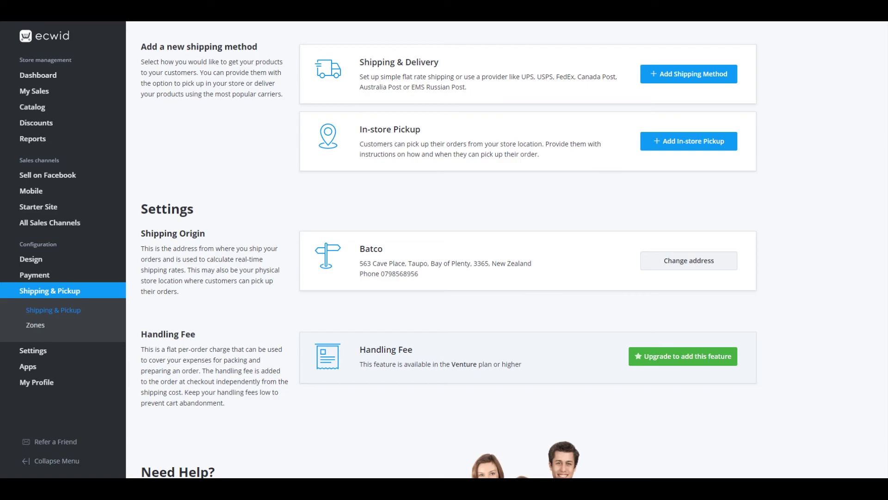
scroll(507, 250, down, 3)
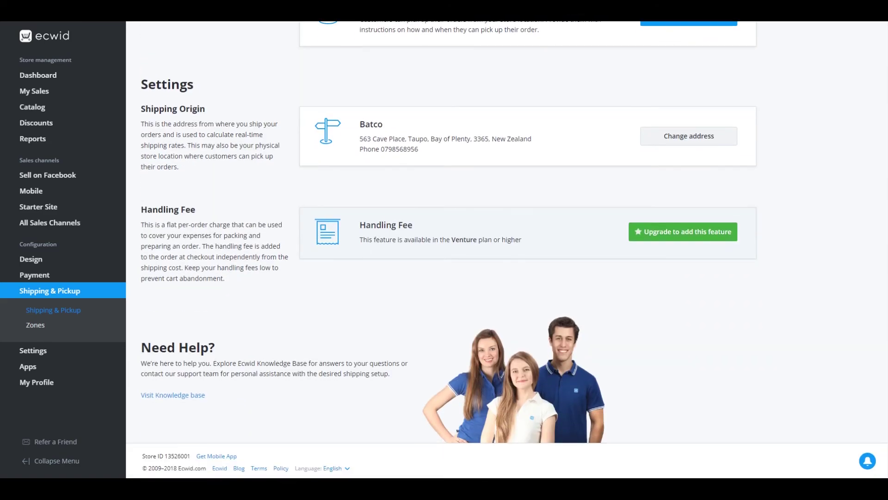